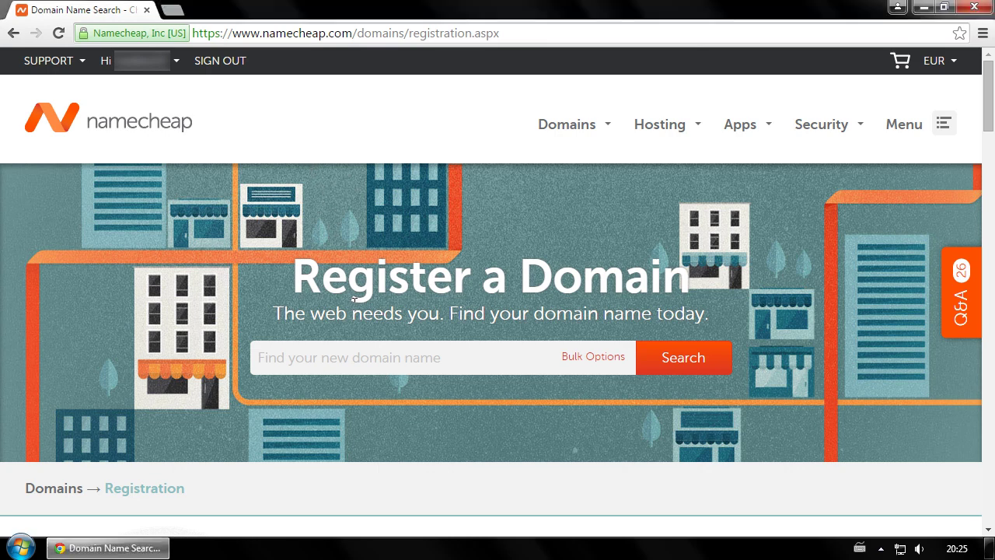
Search Namecheap for the name guidosdemo to see which extensions are available.
{"action": "left_click", "coordinate": [374, 362]}
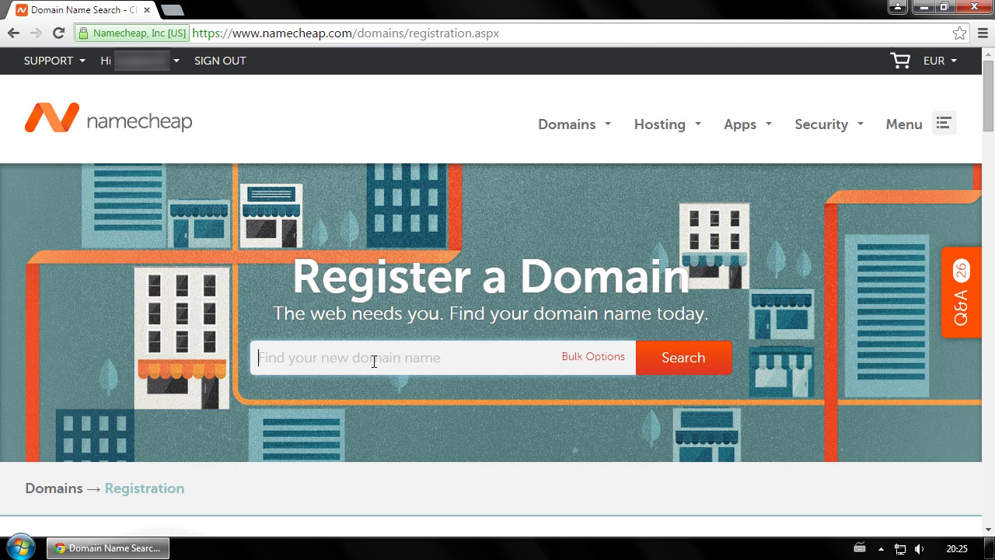
{"action": "type", "text": "gui"}
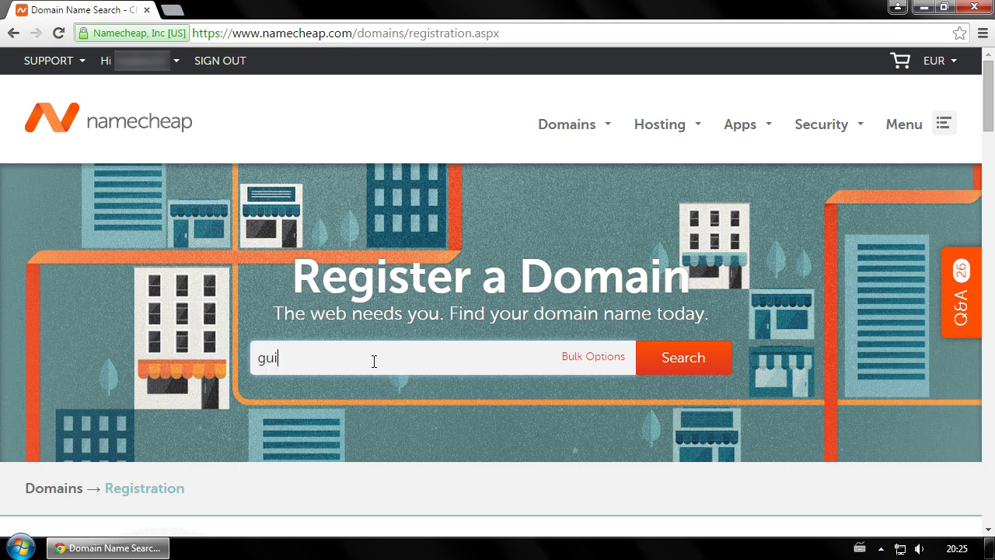
{"action": "type", "text": "dosdemo"}
{"action": "left_click", "coordinate": [671, 361]}
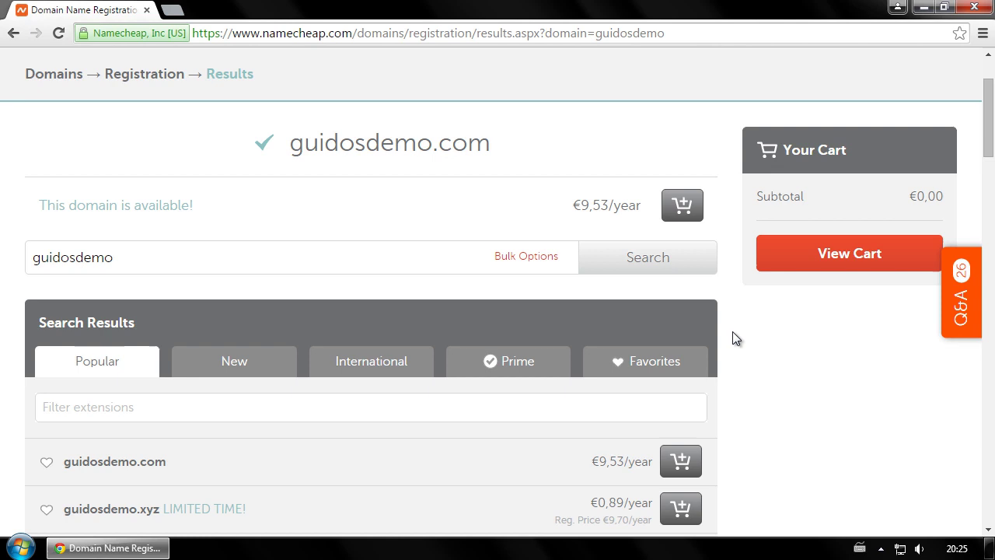
Scroll the results and add guidosdemo.xyz to the cart at €0.89.
{"action": "scroll", "coordinate": [733, 332], "scroll_direction": "down", "scroll_amount": 1}
{"action": "scroll", "coordinate": [733, 332], "scroll_direction": "down", "scroll_amount": 1}
{"action": "scroll", "coordinate": [732, 331], "scroll_direction": "down", "scroll_amount": 1}
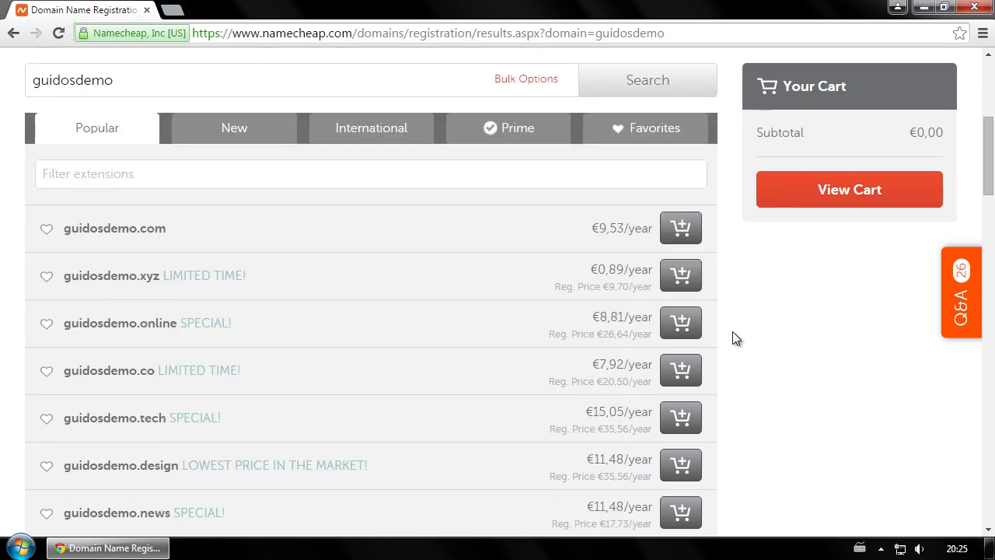
{"action": "scroll", "coordinate": [732, 331], "scroll_direction": "down", "scroll_amount": 1}
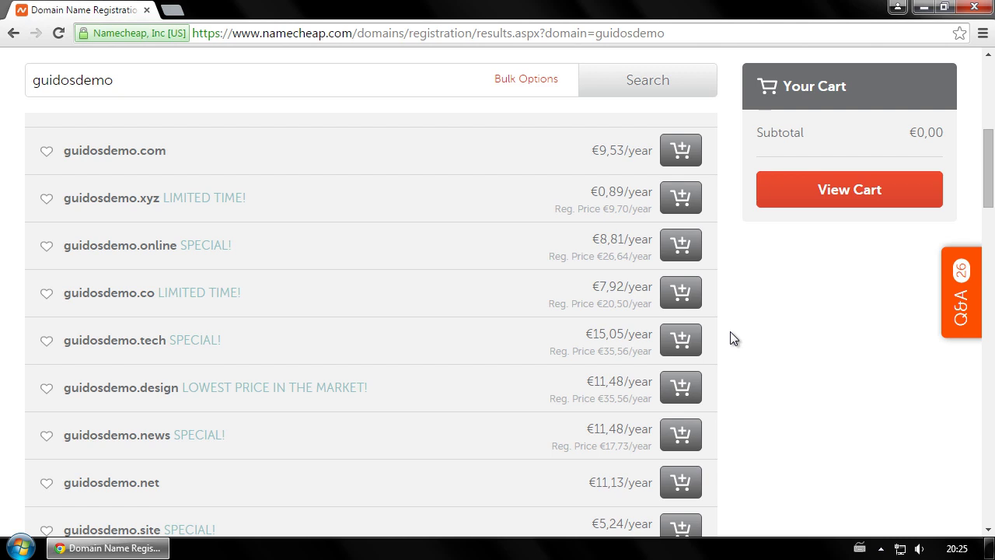
{"action": "left_click", "coordinate": [687, 208]}
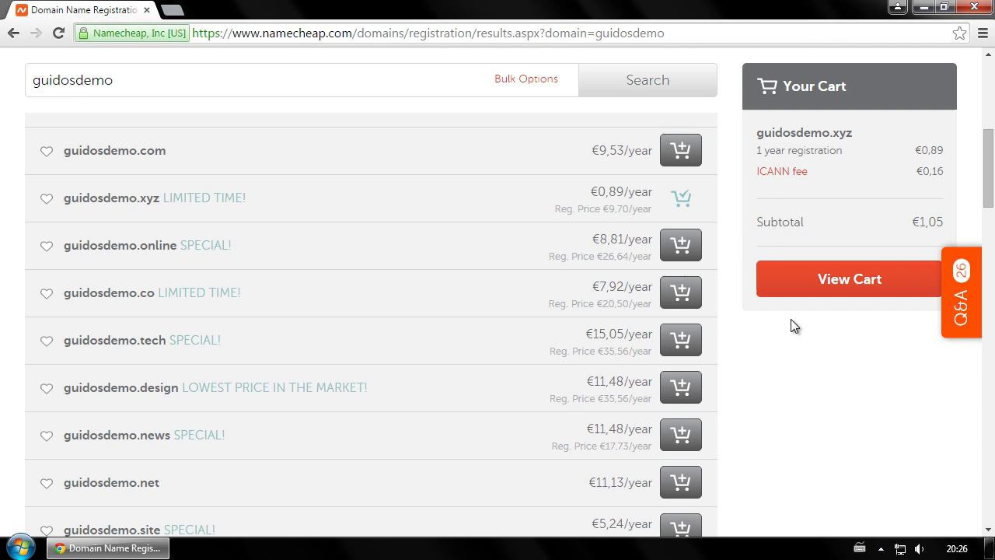
Review the cart with guidosdemo.xyz and free WhoisGuard, then confirm the order.
{"action": "left_click", "coordinate": [794, 294]}
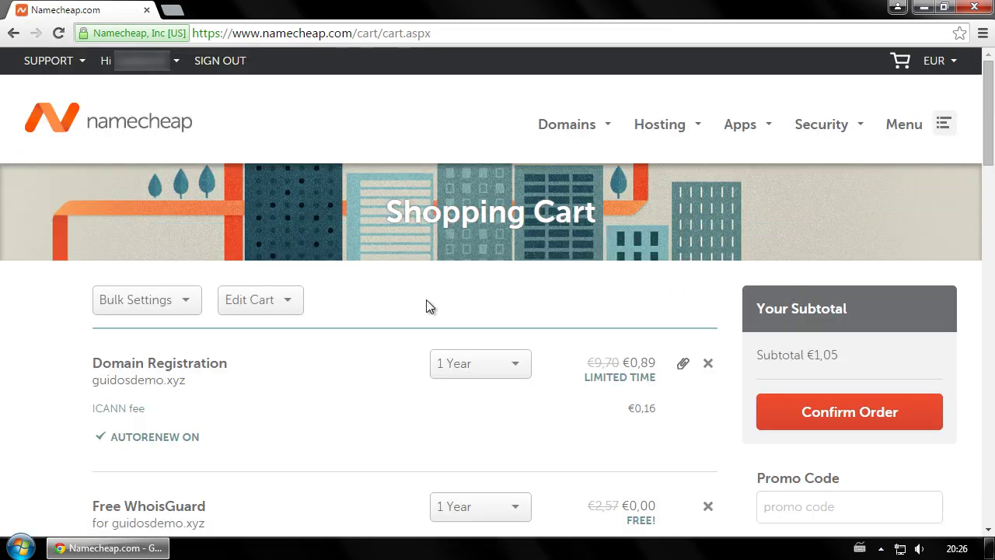
{"action": "scroll", "coordinate": [342, 315], "scroll_direction": "down", "scroll_amount": 1}
{"action": "scroll", "coordinate": [338, 315], "scroll_direction": "down", "scroll_amount": 1}
{"action": "left_click_drag", "start_coordinate": [94, 210], "coordinate": [207, 210]}
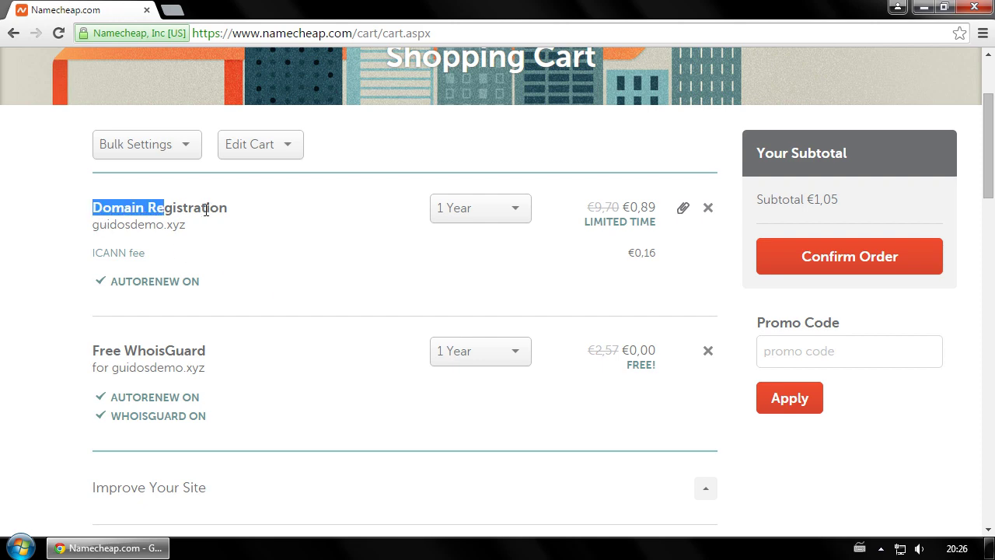
{"action": "left_click", "coordinate": [101, 206]}
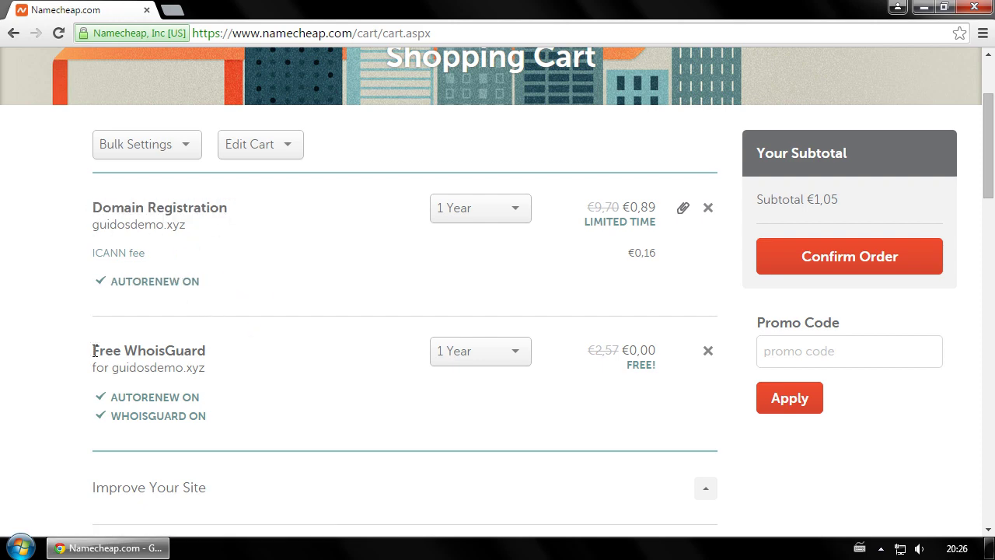
{"action": "left_click_drag", "start_coordinate": [93, 350], "coordinate": [223, 357]}
{"action": "left_click", "coordinate": [227, 361]}
{"action": "mouse_move", "coordinate": [158, 415]}
{"action": "left_click", "coordinate": [803, 273]}
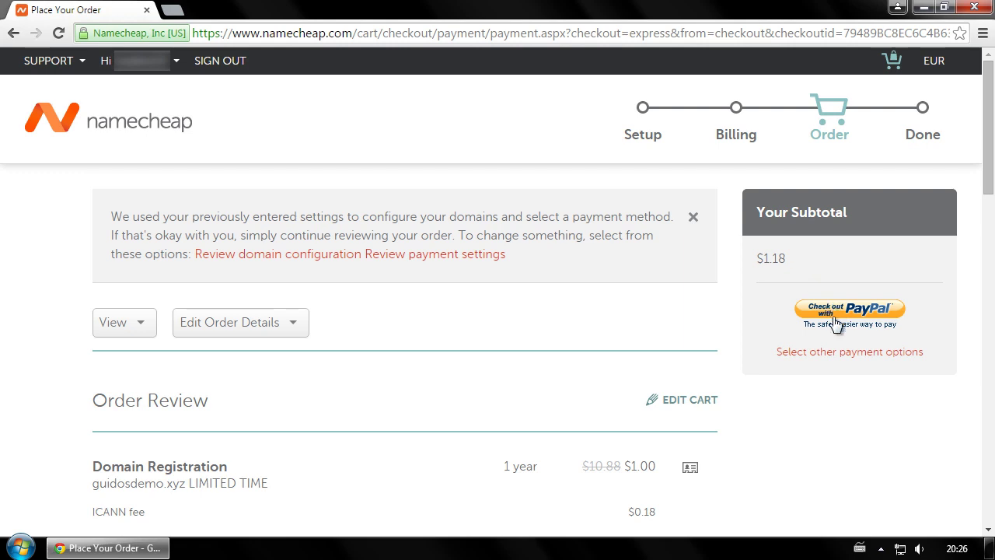
Pay with the $8.49 account funds balance instead of PayPal and return to review.
{"action": "left_click", "coordinate": [840, 351]}
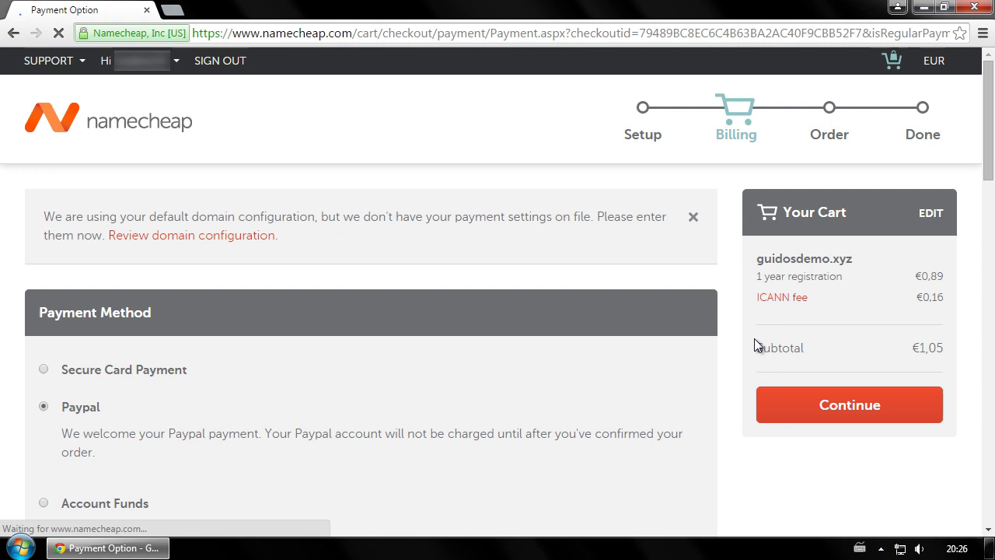
{"action": "scroll", "coordinate": [478, 380], "scroll_direction": "down", "scroll_amount": 1}
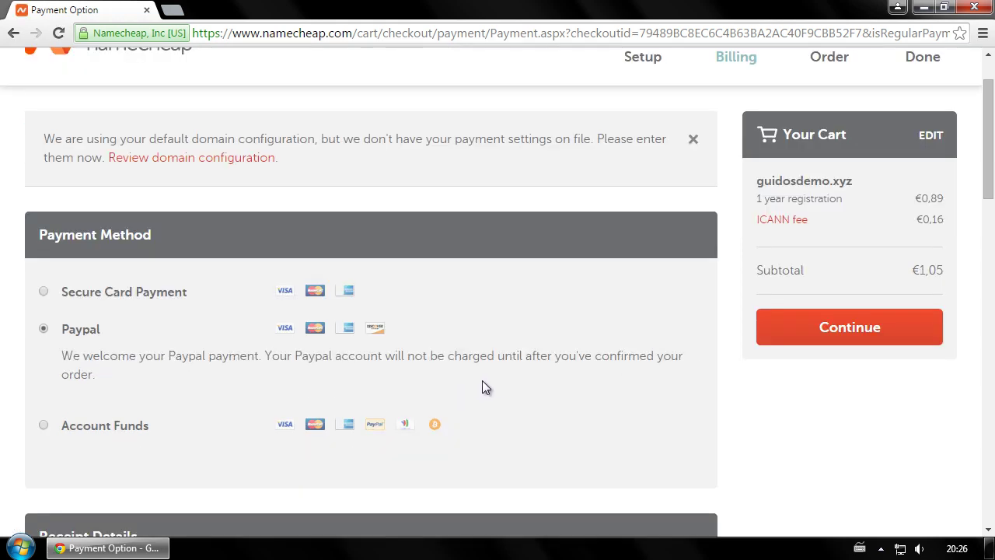
{"action": "left_click", "coordinate": [91, 429]}
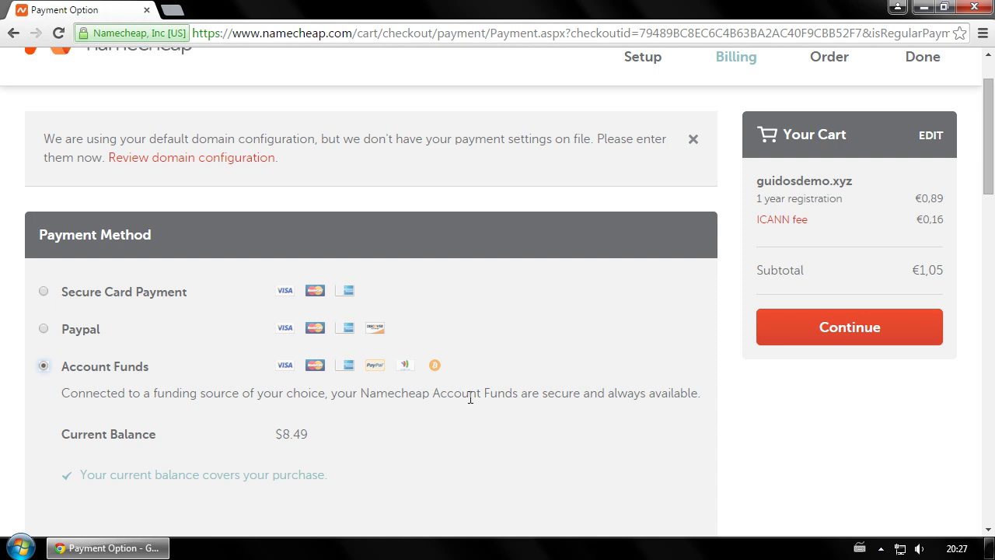
{"action": "left_click", "coordinate": [900, 343]}
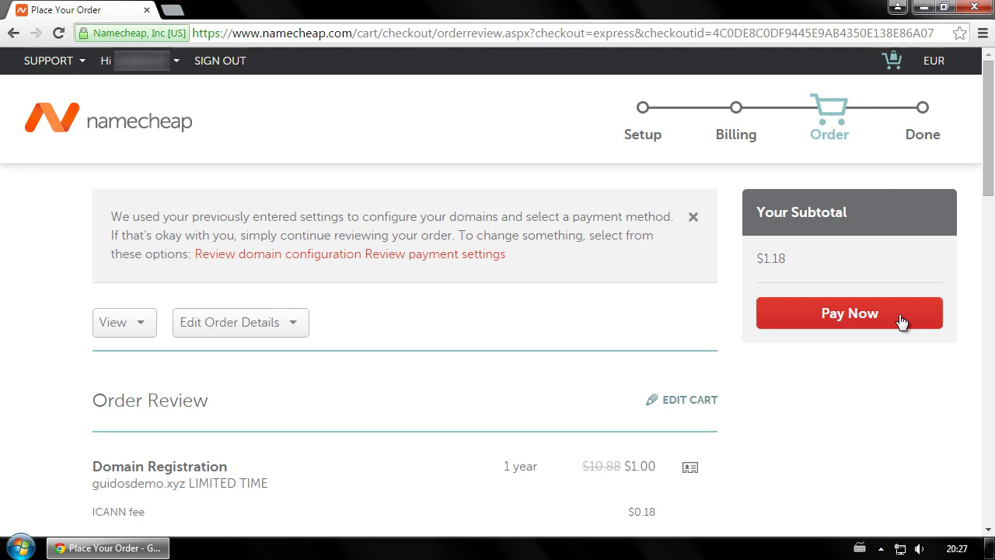
Pay $1.18 for guidosdemo.xyz and view the order's purchase summary.
{"action": "left_click", "coordinate": [902, 322]}
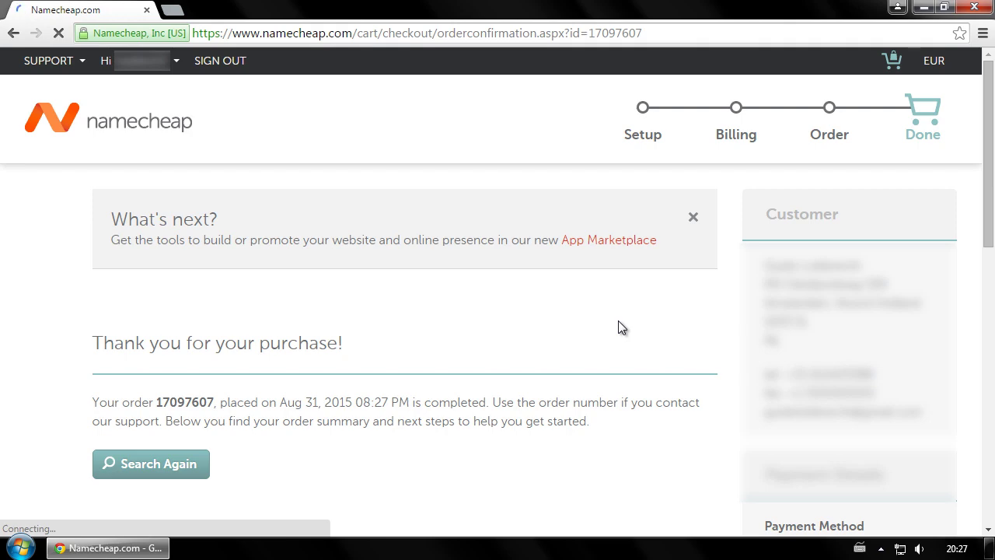
{"action": "scroll", "coordinate": [620, 326], "scroll_direction": "down", "scroll_amount": 4}
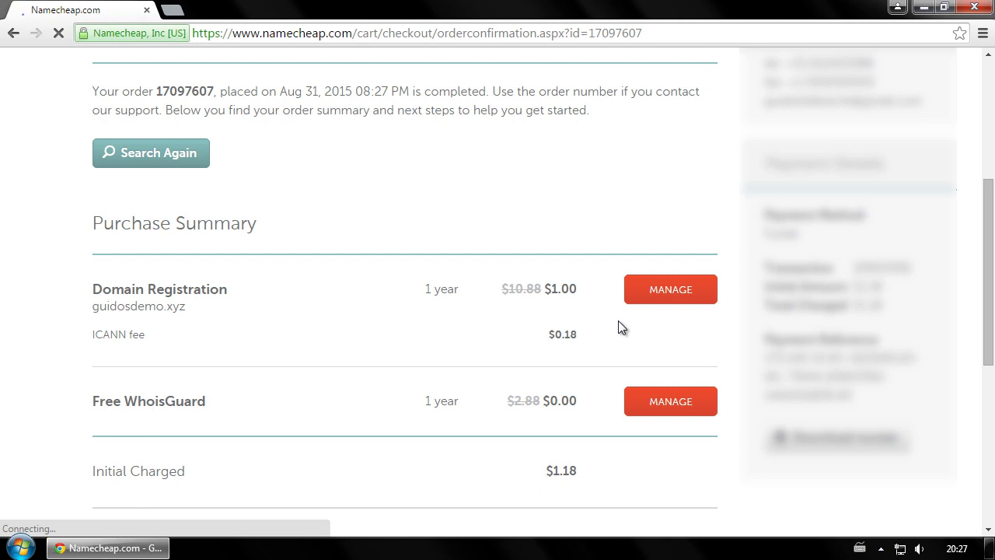
Open guidosdemo.xyz's domain management page and scroll through its details.
{"action": "left_click", "coordinate": [706, 303]}
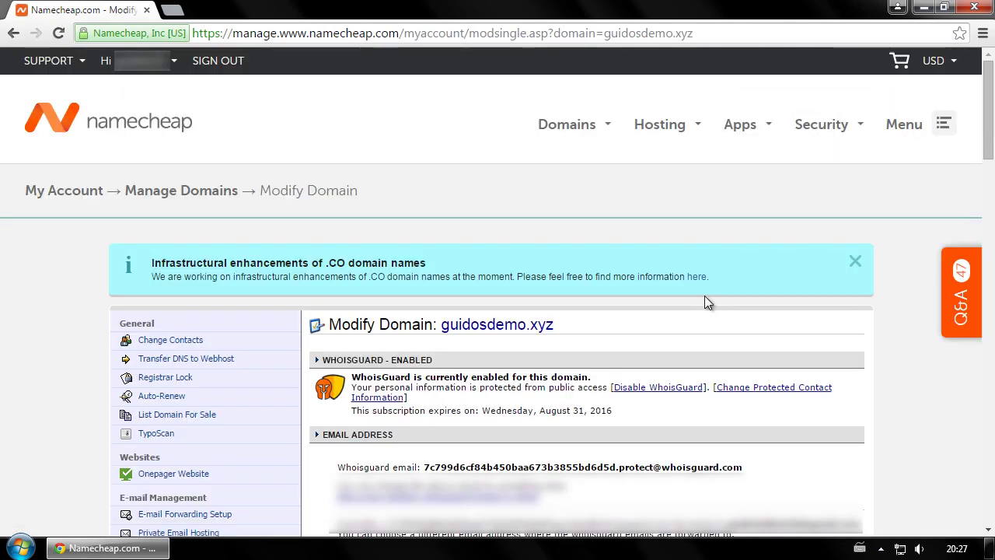
{"action": "scroll", "coordinate": [707, 303], "scroll_direction": "down", "scroll_amount": 1}
{"action": "scroll", "coordinate": [725, 324], "scroll_direction": "down", "scroll_amount": 1}
{"action": "scroll", "coordinate": [727, 330], "scroll_direction": "down", "scroll_amount": 1}
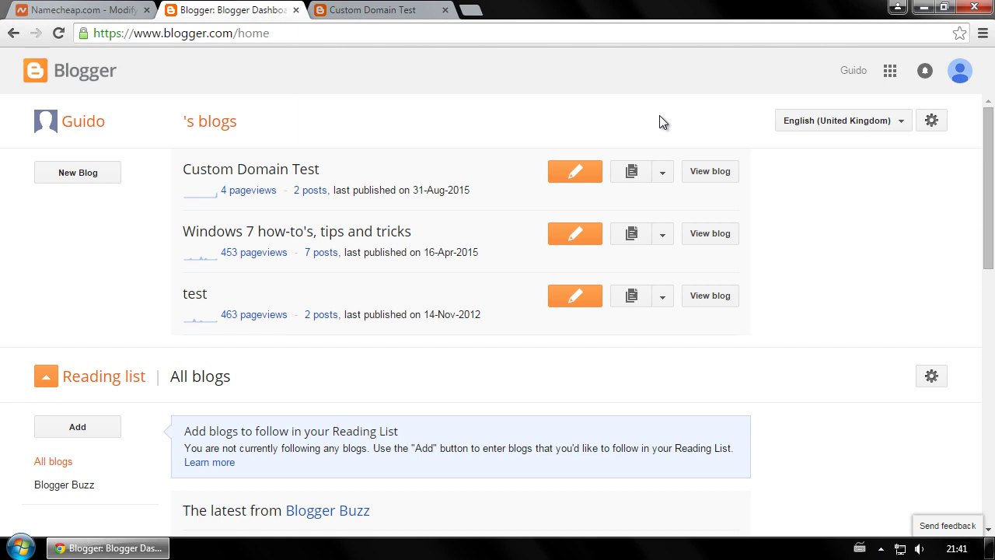
Open the Custom Domain Test blog's Basic settings showing guidoshowtotest.blogspot.com.
{"action": "left_click", "coordinate": [664, 173]}
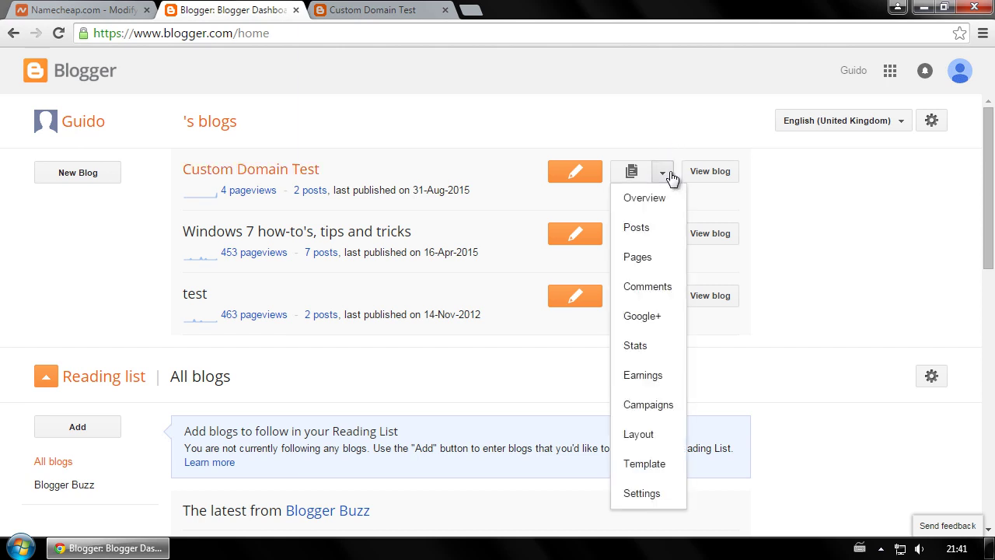
{"action": "left_click", "coordinate": [658, 493]}
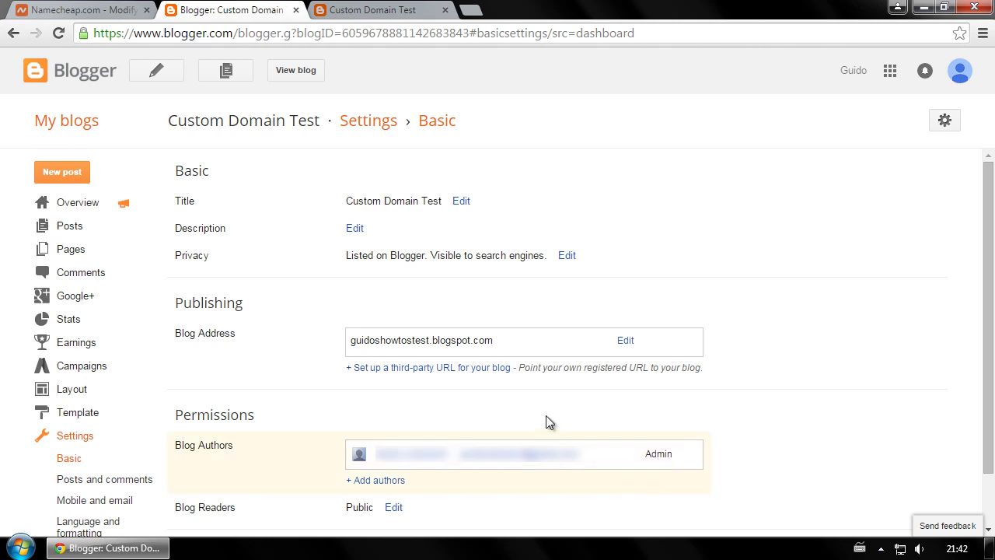
{"action": "left_click", "coordinate": [373, 373]}
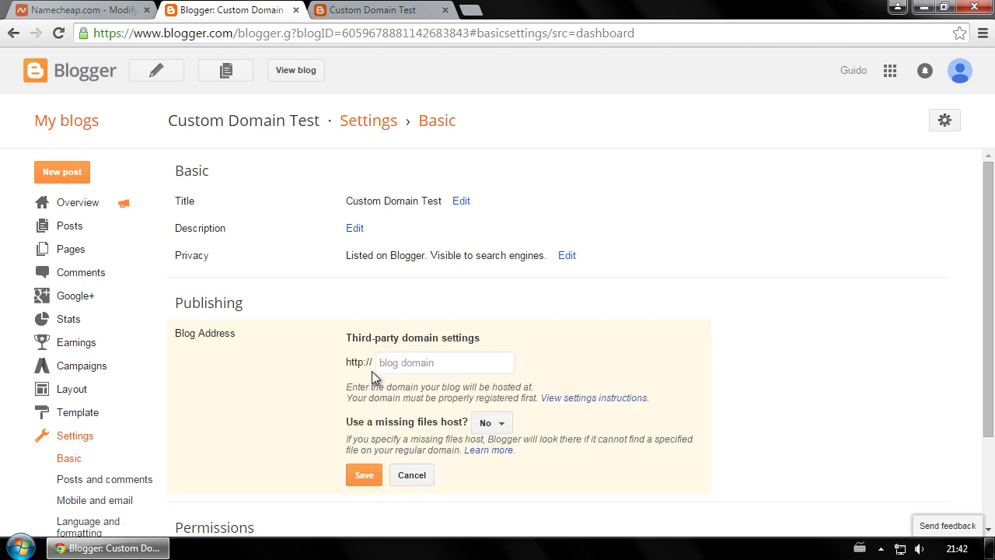
{"action": "left_click", "coordinate": [412, 363]}
{"action": "type", "text": "www"}
{"action": "type", "text": ".guidosdo"}
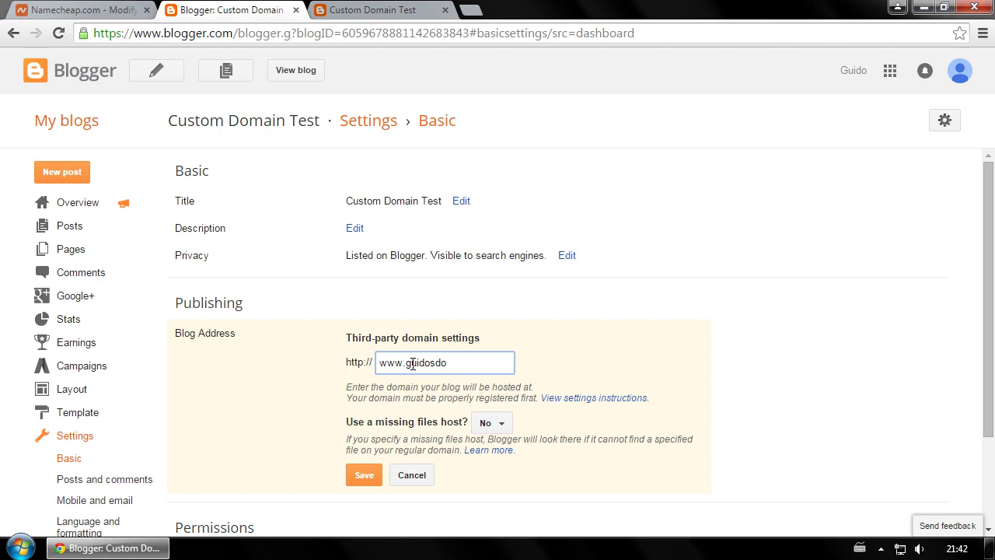
{"action": "key", "text": "BackSpace"}
{"action": "type", "text": "emo.xyz"}
{"action": "left_click", "coordinate": [375, 478]}
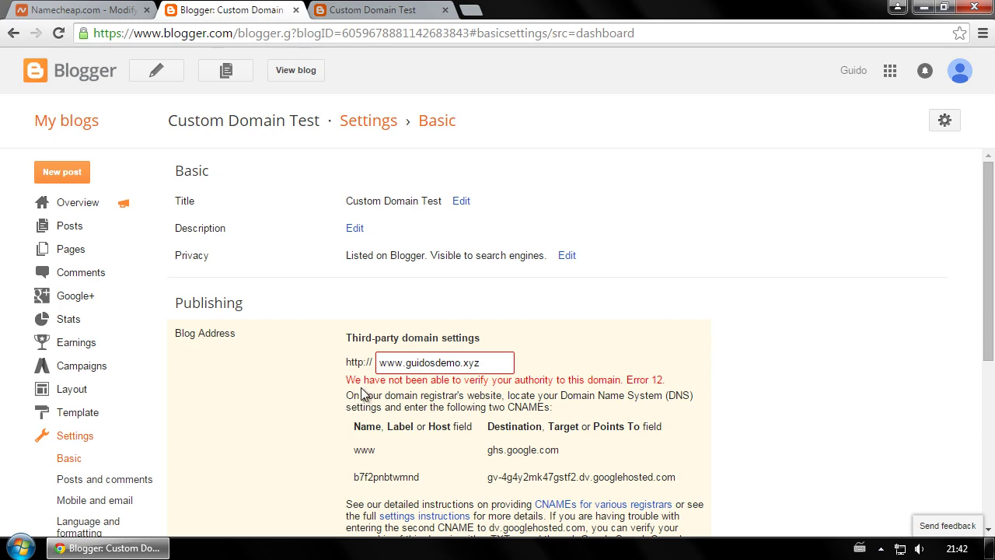
Copy the ghs.google.com CNAME destination from Blogger's Error 12 instructions.
{"action": "scroll", "coordinate": [373, 435], "scroll_direction": "down", "scroll_amount": 1}
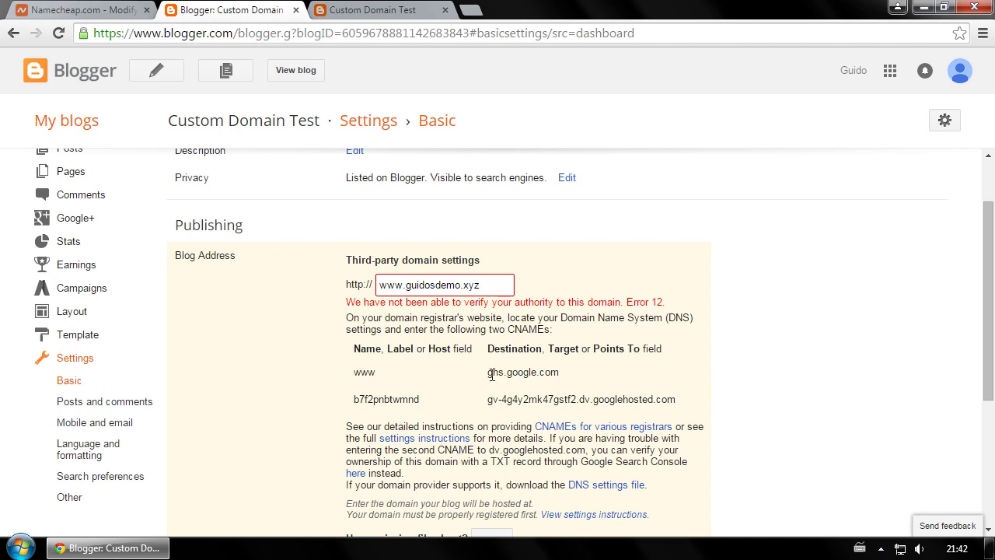
{"action": "left_click_drag", "start_coordinate": [486, 378], "coordinate": [558, 372]}
{"action": "right_click", "coordinate": [556, 370]}
{"action": "left_click", "coordinate": [577, 379]}
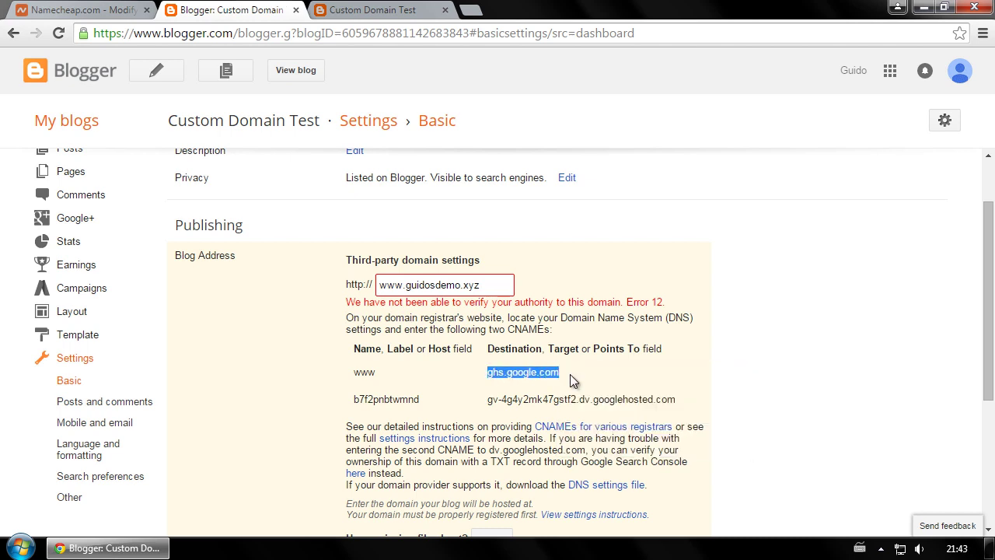
Change the www CNAME record from parkingpage.namecheap.com to ghs.google.com in Namecheap.
{"action": "left_click", "coordinate": [98, 17]}
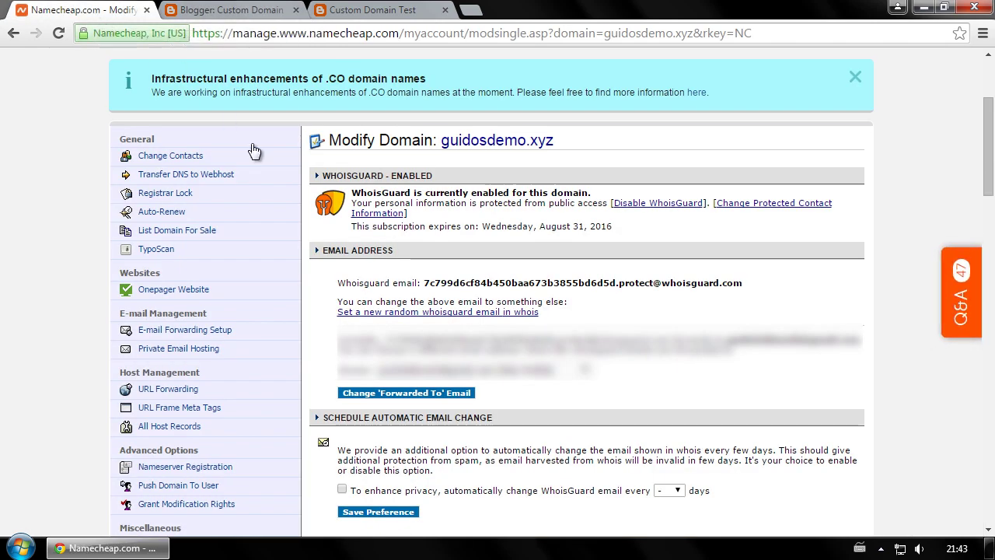
{"action": "left_click", "coordinate": [191, 434]}
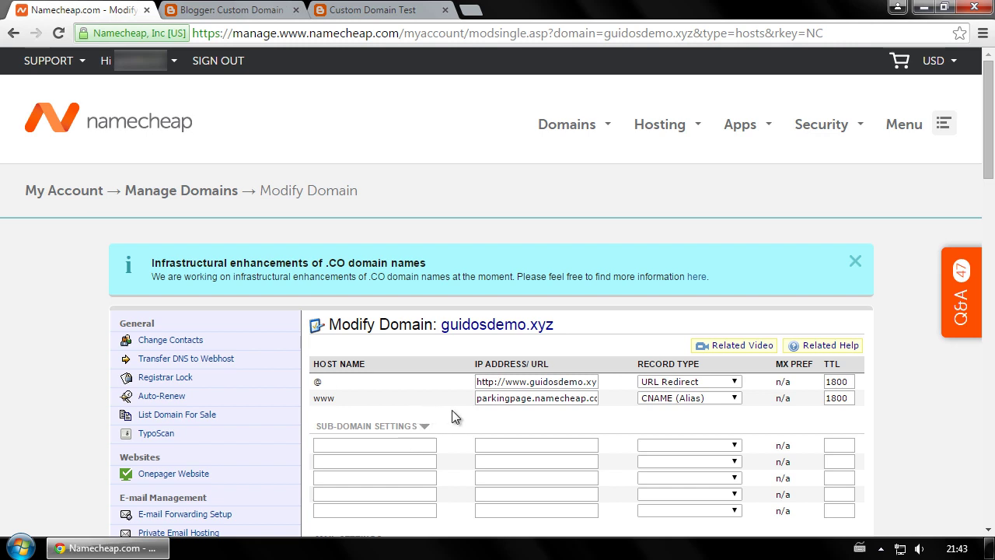
{"action": "triple_click", "coordinate": [540, 398]}
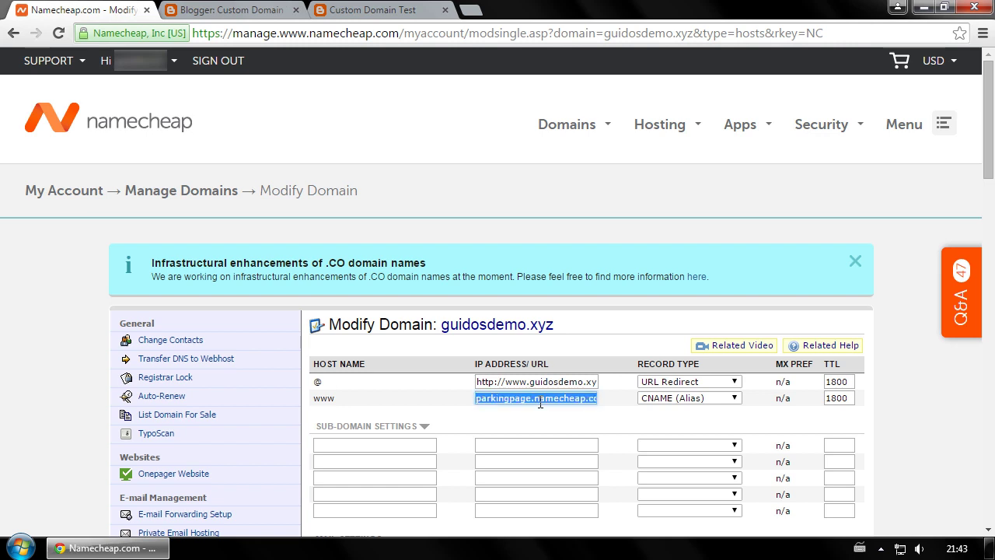
{"action": "type", "text": "ghs.google.com"}
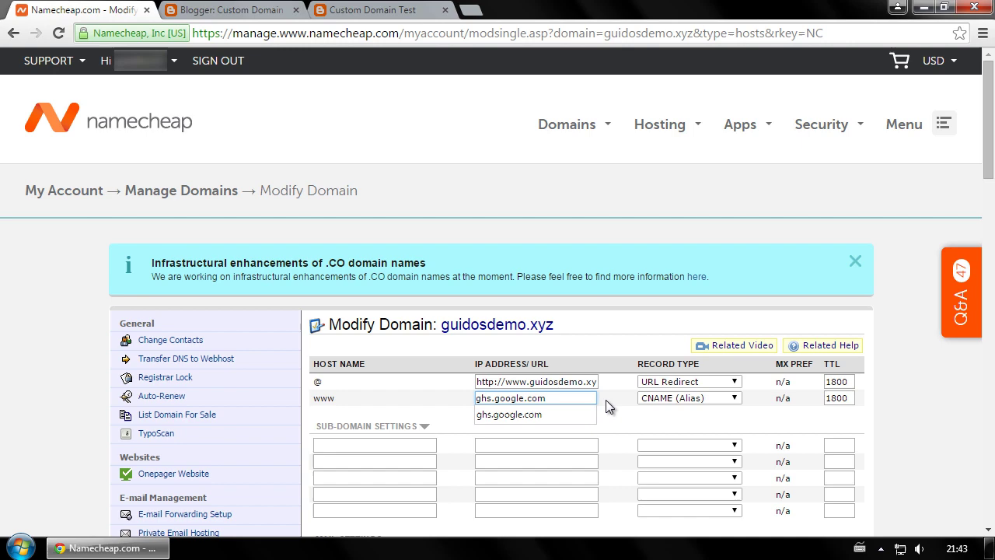
{"action": "left_click", "coordinate": [614, 401]}
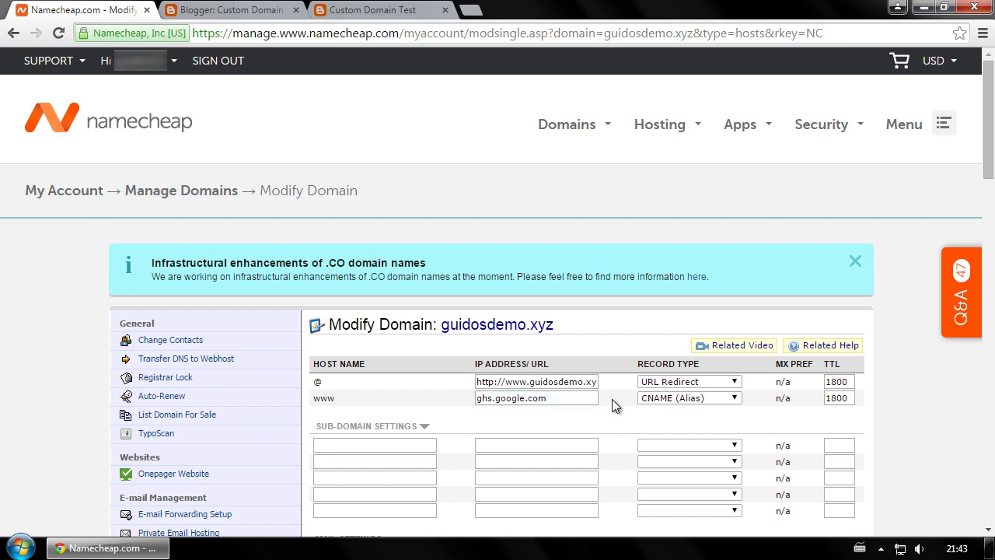
Copy the host name b7f2pnbtwmnd from Blogger into a new Namecheap record row.
{"action": "left_click", "coordinate": [218, 16]}
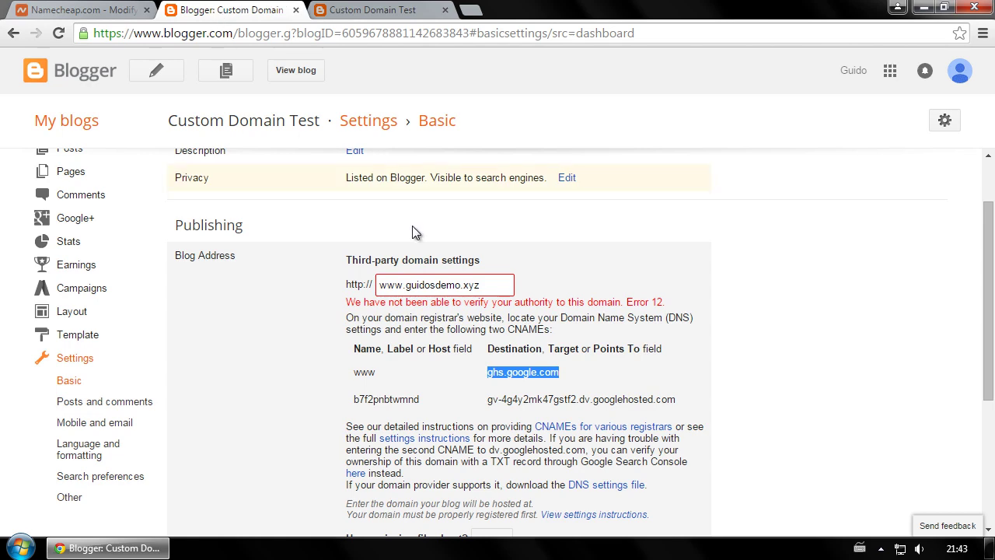
{"action": "left_click_drag", "start_coordinate": [353, 399], "coordinate": [420, 401]}
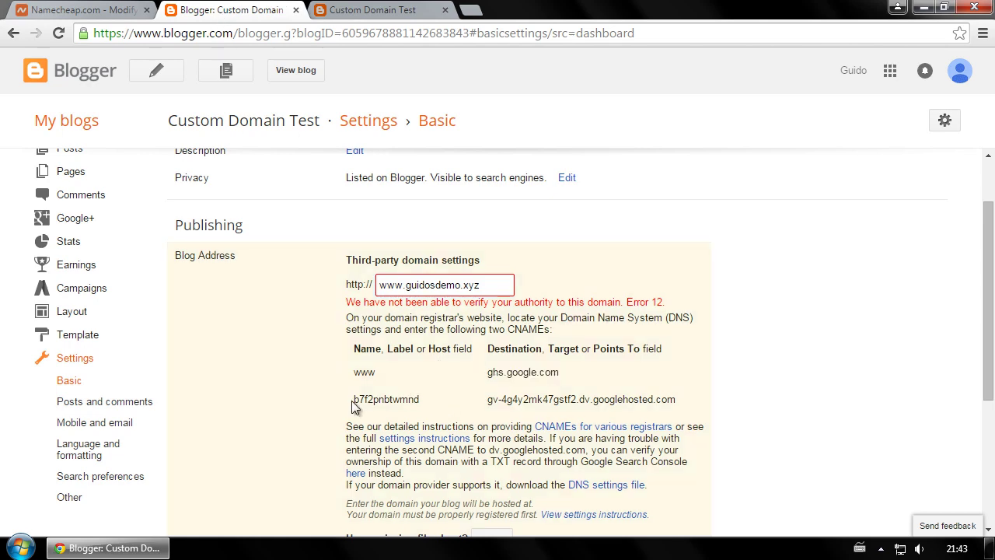
{"action": "right_click", "coordinate": [418, 401]}
{"action": "left_click", "coordinate": [444, 411]}
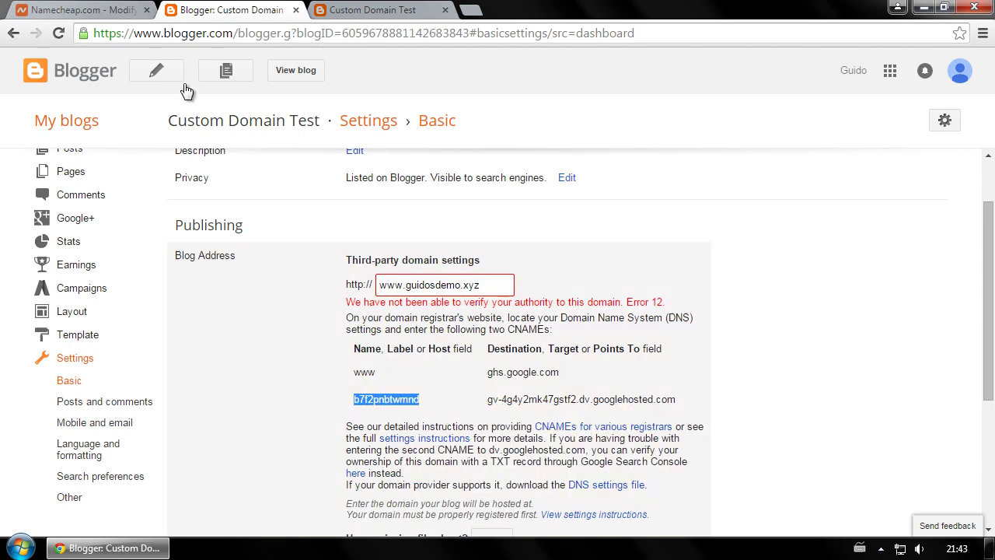
{"action": "left_click", "coordinate": [116, 10]}
{"action": "left_click", "coordinate": [366, 440]}
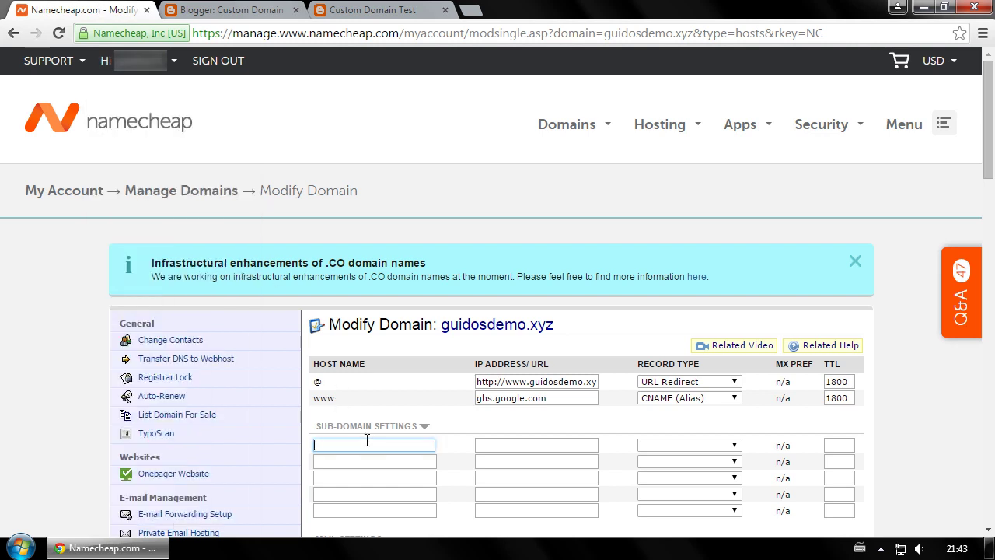
{"action": "key", "text": "ctrl+v"}
Copy the destination gv-4g4y2mk47gstf2.dv.googlehosted.com from Blogger into the new record's value field.
{"action": "left_click", "coordinate": [216, 11]}
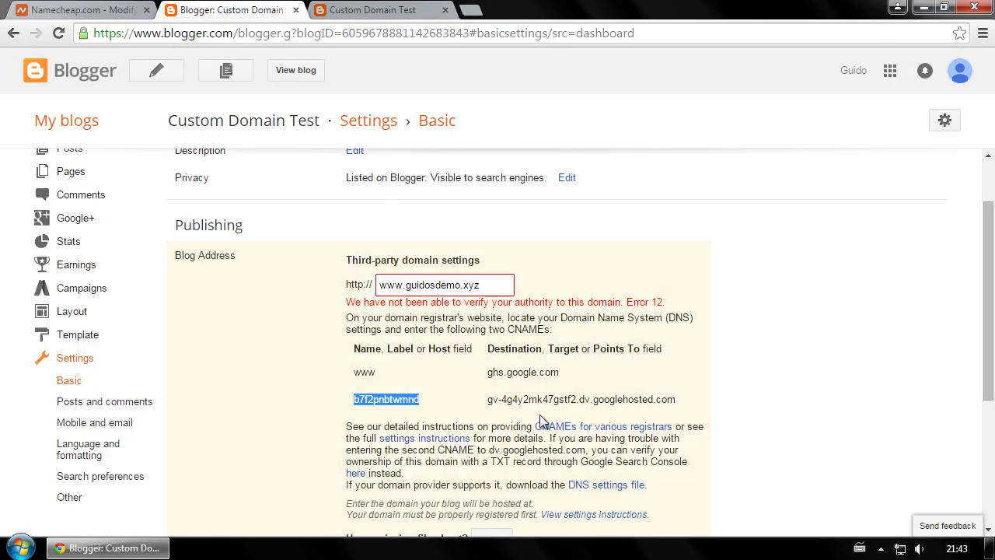
{"action": "left_click_drag", "start_coordinate": [487, 400], "coordinate": [674, 399]}
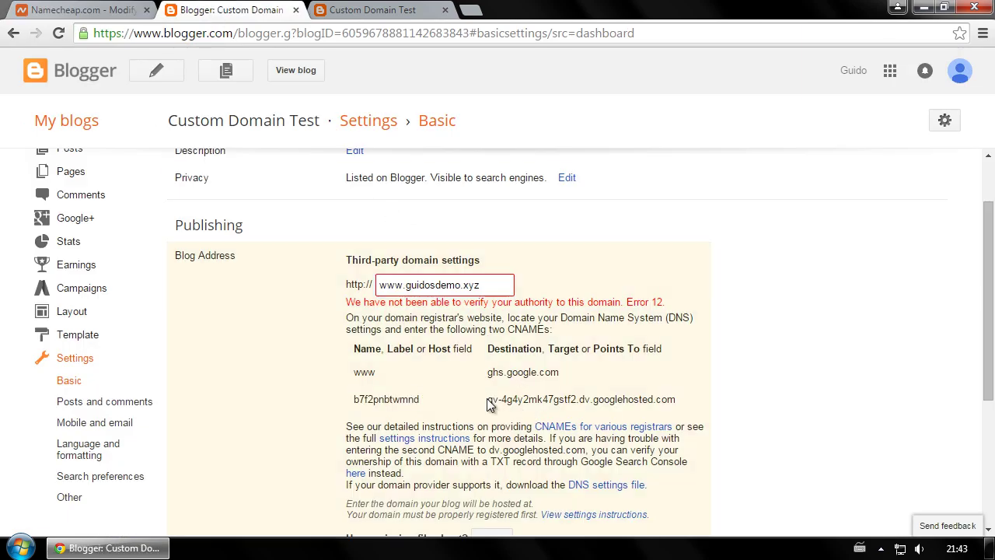
{"action": "right_click", "coordinate": [675, 400]}
{"action": "left_click", "coordinate": [689, 410]}
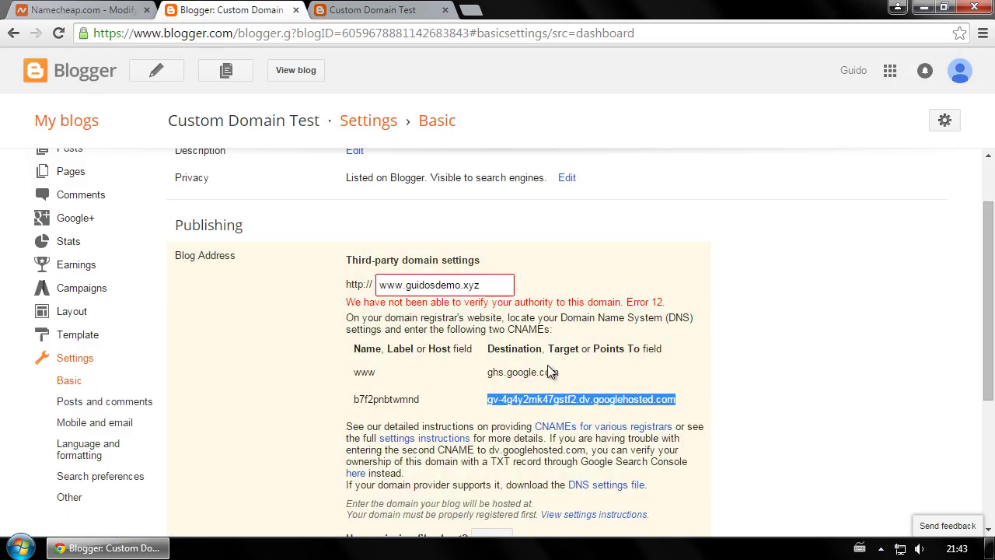
{"action": "left_click", "coordinate": [91, 11]}
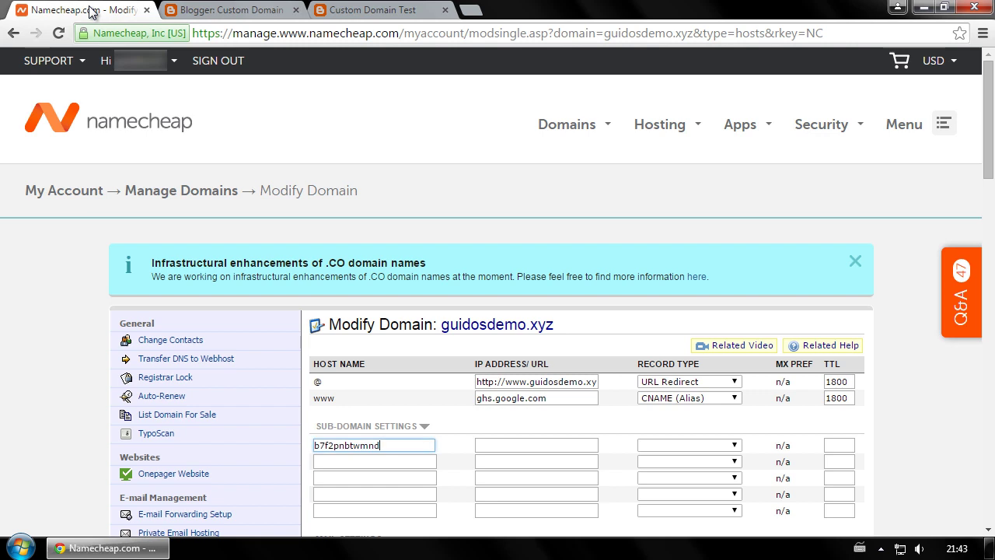
{"action": "left_click", "coordinate": [538, 445]}
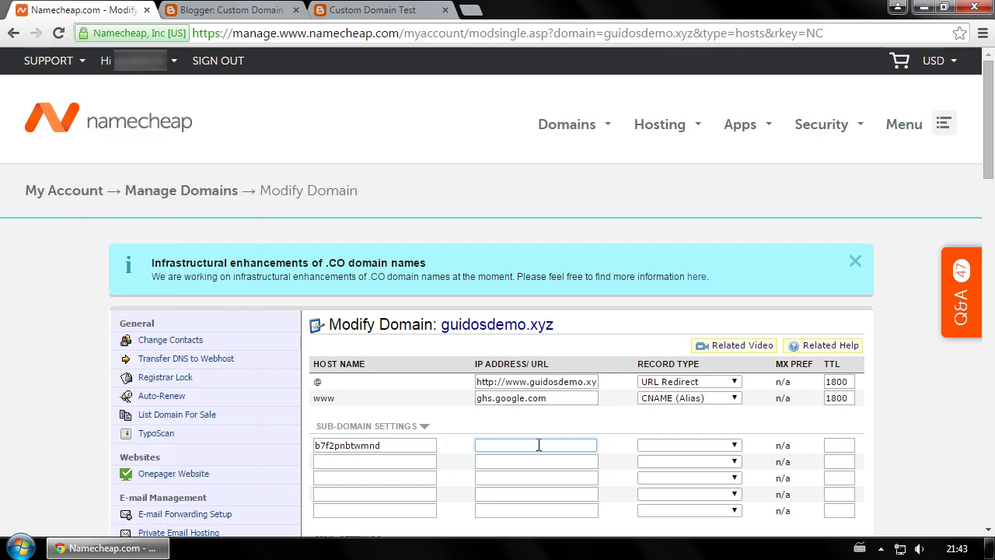
{"action": "key", "text": "ctrl+v"}
Set the new record's type to CNAME (Alias) and its TTL to 1800.
{"action": "left_click", "coordinate": [691, 451]}
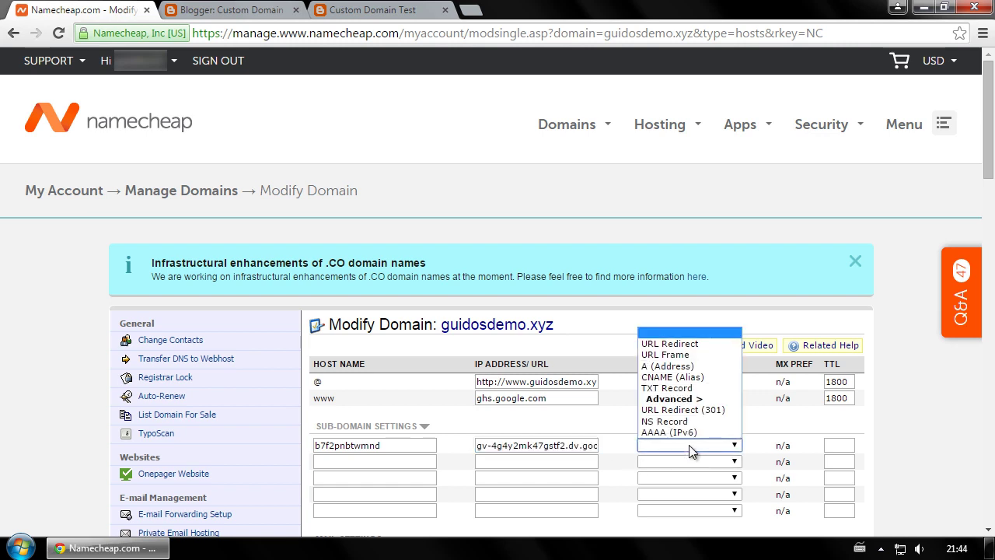
{"action": "left_click", "coordinate": [699, 378]}
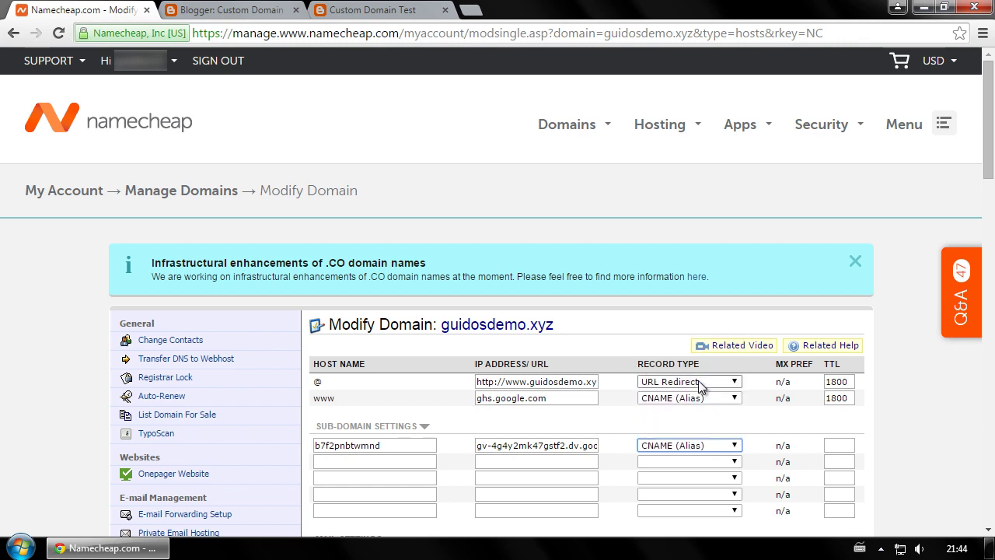
{"action": "left_click", "coordinate": [833, 443]}
{"action": "type", "text": "18"}
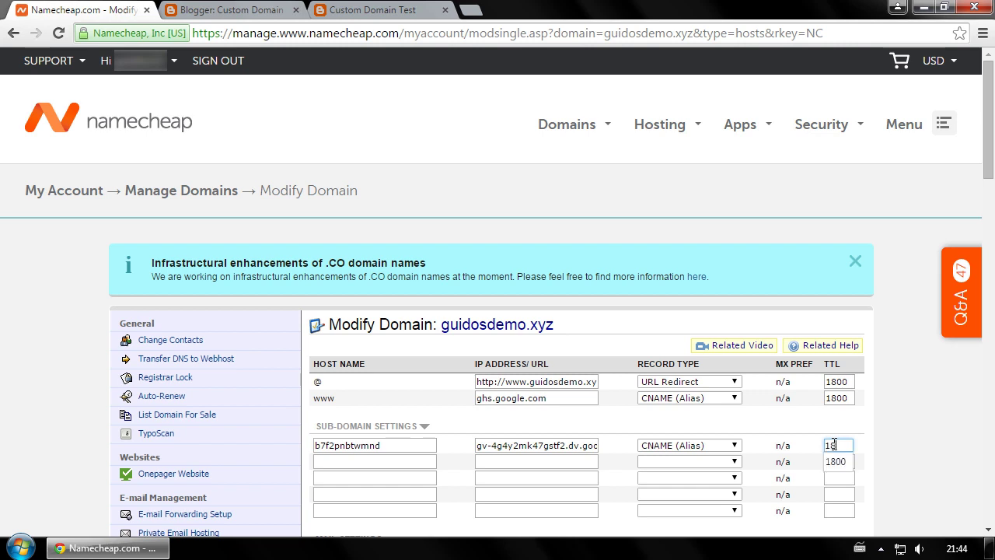
{"action": "type", "text": "00"}
{"action": "left_click", "coordinate": [860, 449]}
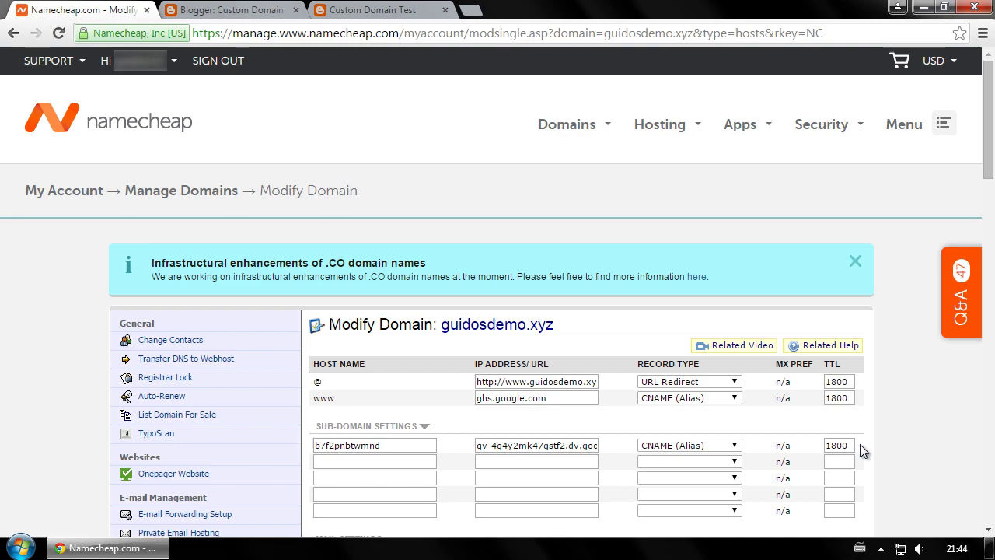
Save the guidosdemo.xyz host records so both CNAME entries are stored.
{"action": "scroll", "coordinate": [859, 445], "scroll_direction": "down", "scroll_amount": 2}
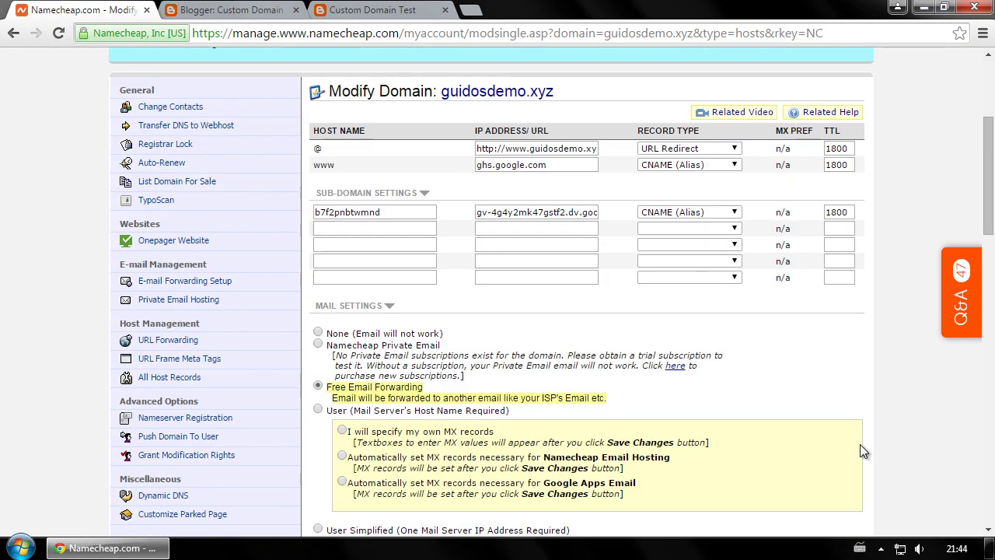
{"action": "scroll", "coordinate": [859, 444], "scroll_direction": "down", "scroll_amount": 2}
{"action": "scroll", "coordinate": [861, 444], "scroll_direction": "down", "scroll_amount": 1}
{"action": "scroll", "coordinate": [862, 446], "scroll_direction": "down", "scroll_amount": 2}
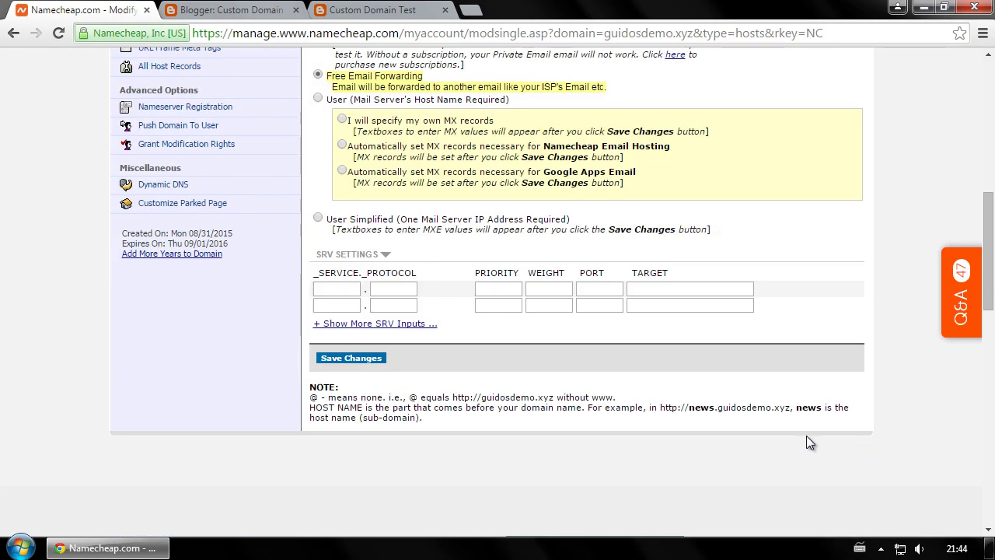
{"action": "left_click", "coordinate": [363, 360]}
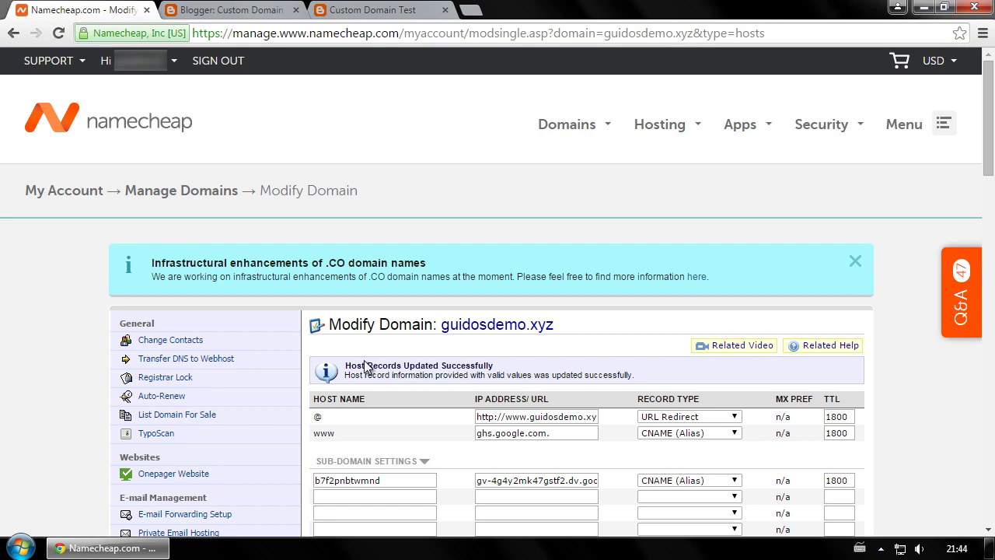
{"action": "left_click", "coordinate": [245, 11]}
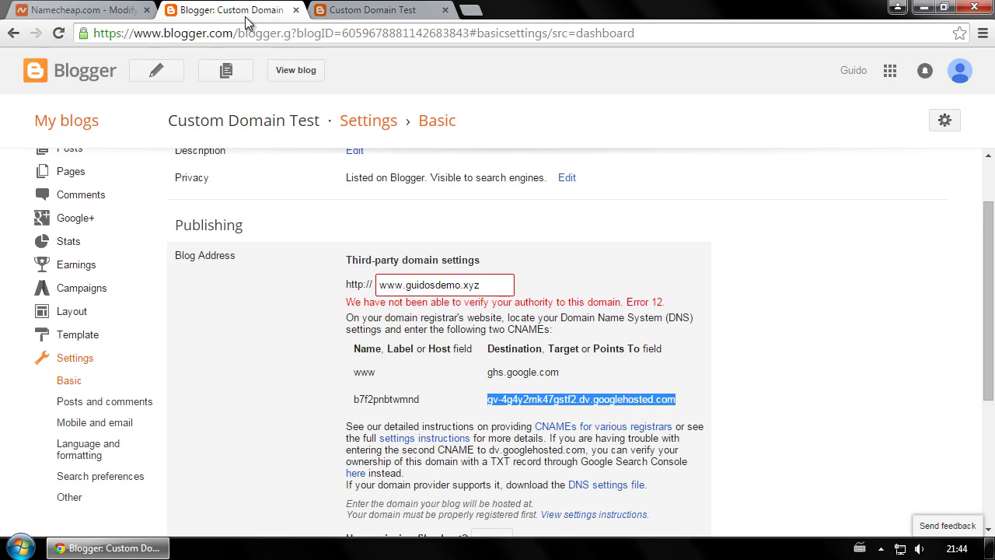
{"action": "left_click", "coordinate": [423, 376]}
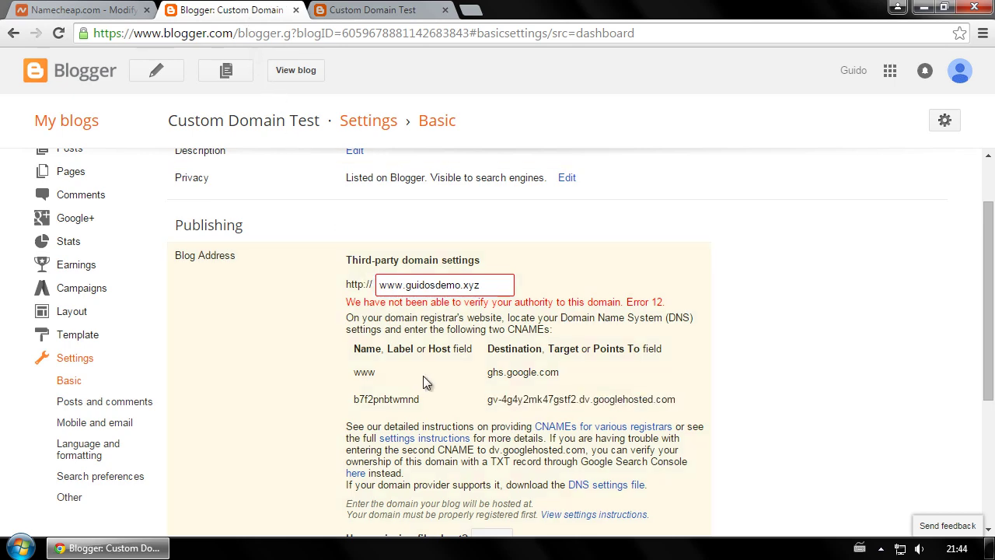
{"action": "scroll", "coordinate": [423, 375], "scroll_direction": "down", "scroll_amount": 2}
{"action": "left_click", "coordinate": [365, 437]}
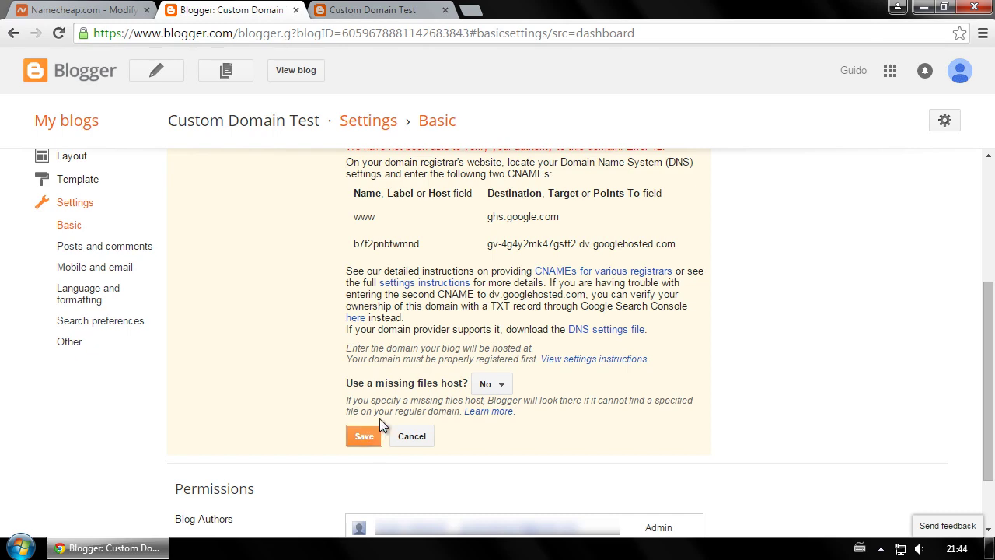
Save the custom domain again after the Error 12 verification message.
{"action": "scroll", "coordinate": [380, 418], "scroll_direction": "up", "scroll_amount": 2}
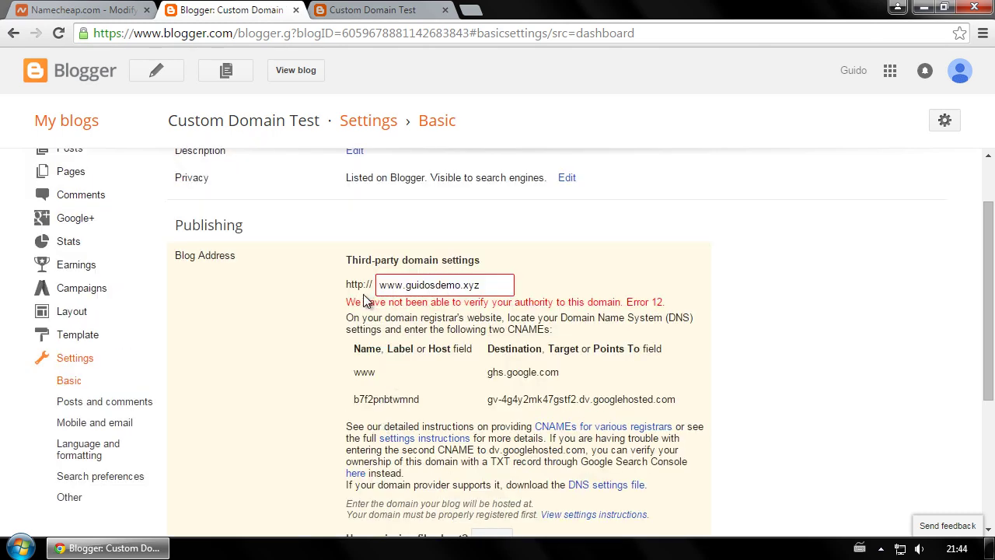
{"action": "left_click_drag", "start_coordinate": [354, 305], "coordinate": [668, 303]}
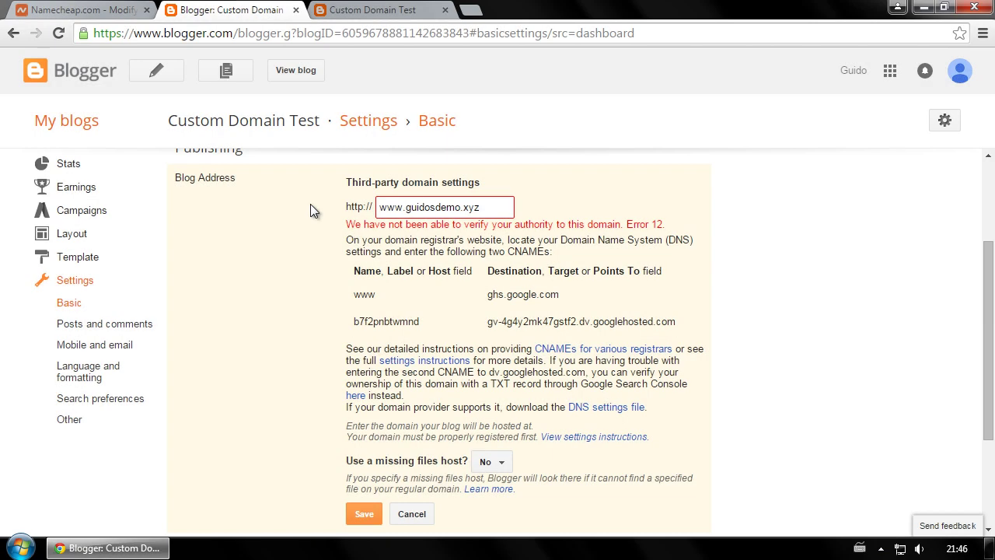
{"action": "left_click", "coordinate": [369, 513]}
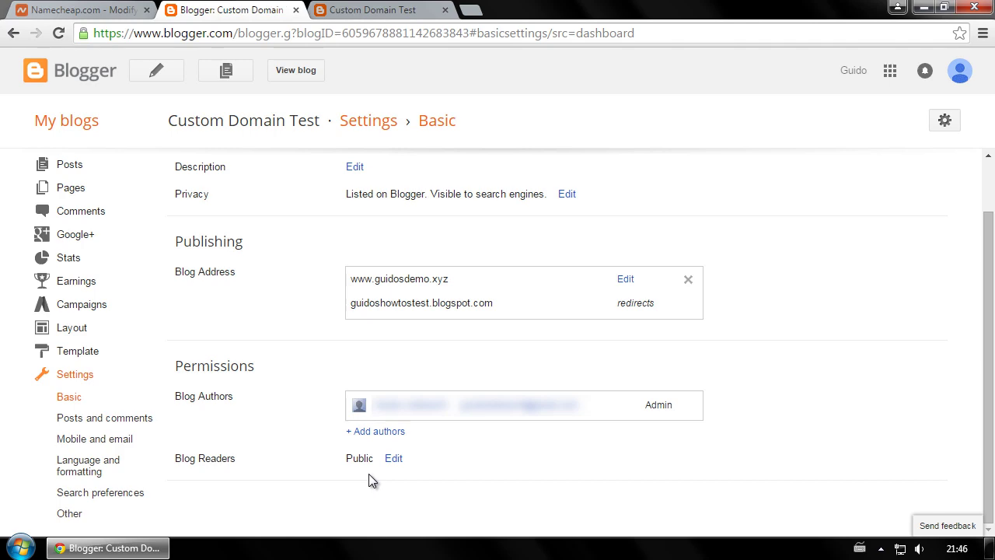
Reload the Custom Domain Test blog from its guidoshowtotest.blogspot.com address.
{"action": "left_click", "coordinate": [386, 17]}
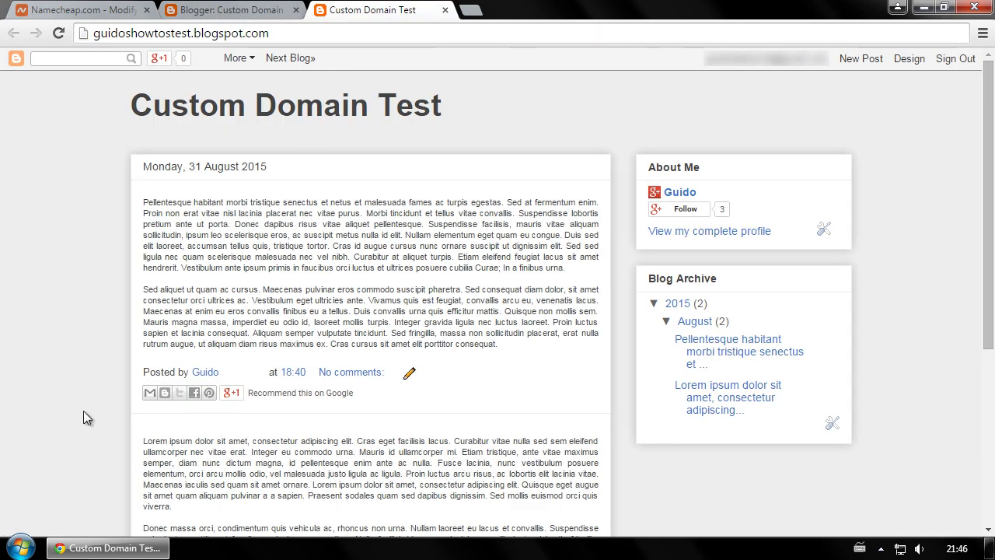
{"action": "left_click", "coordinate": [336, 39]}
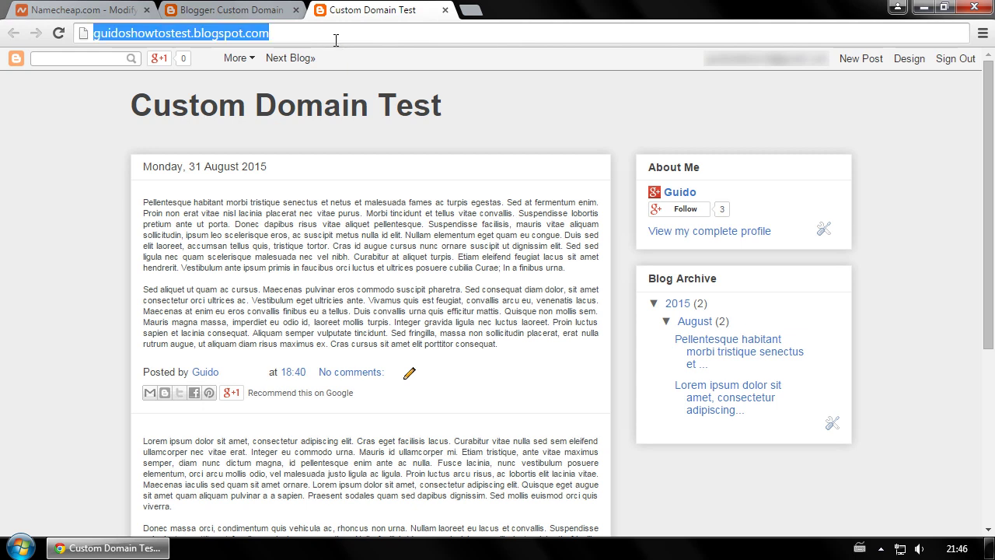
{"action": "key", "text": "Return"}
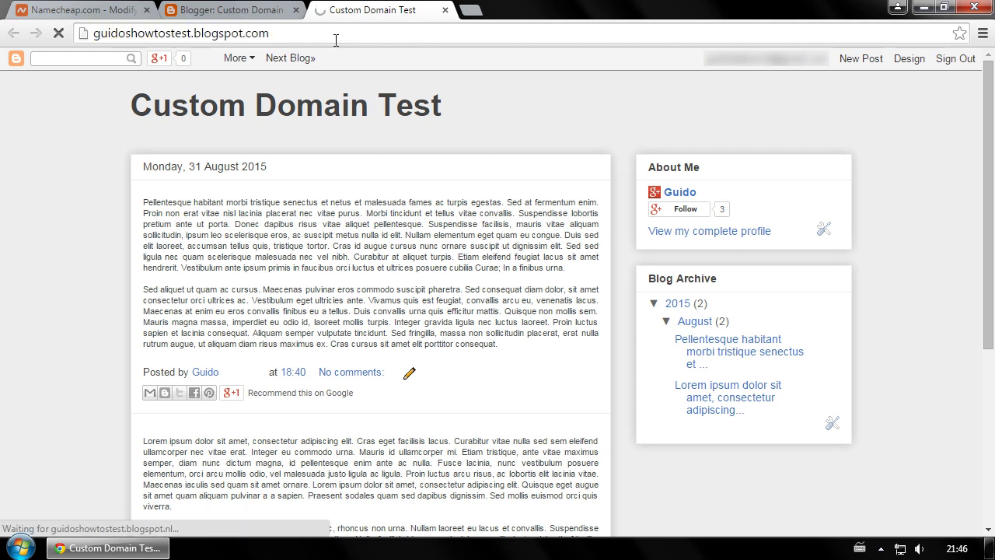